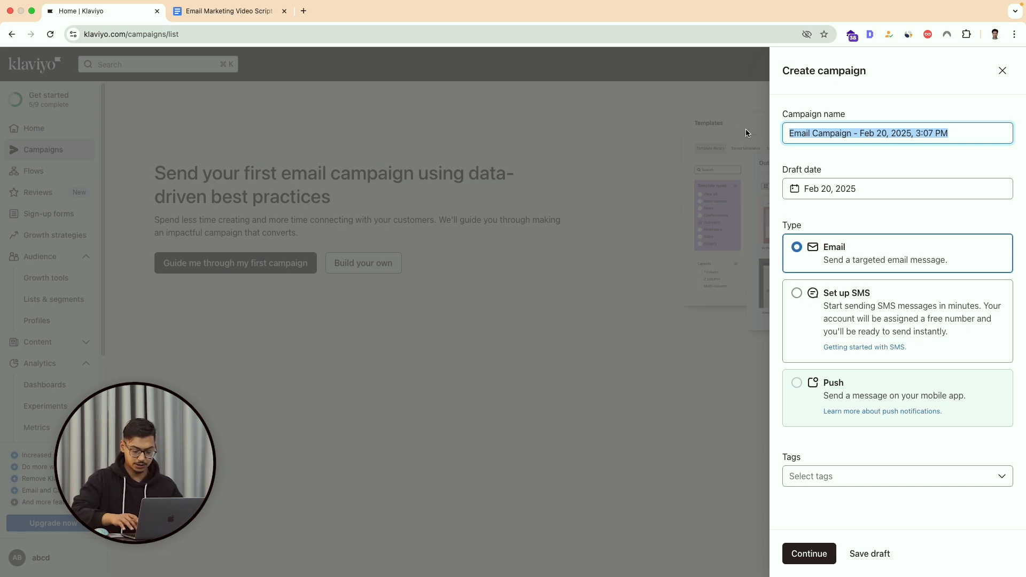
Name the new campaign "First campaign", keep Email as its type, and continue to the recipient settings.
key(BackSpace)
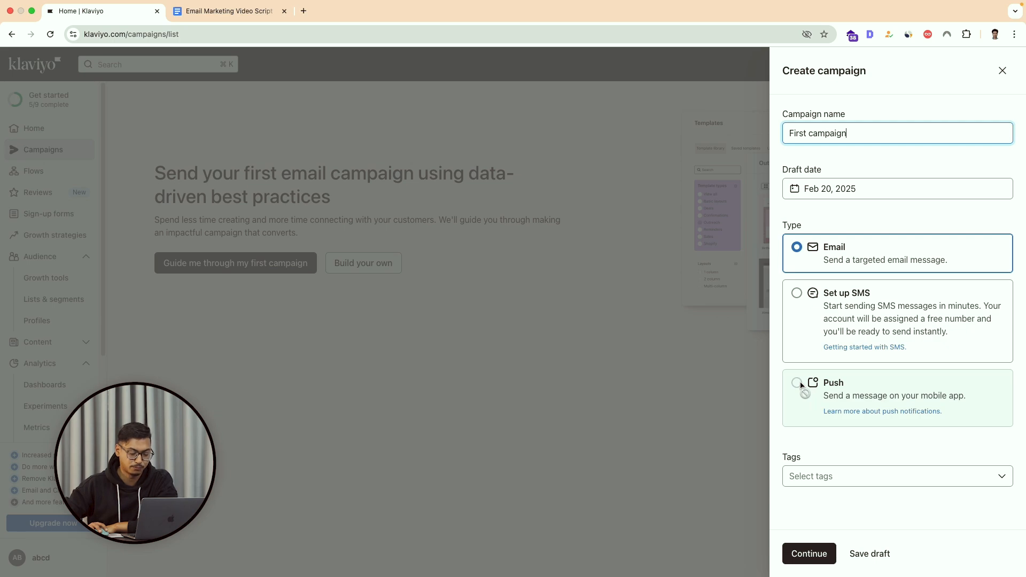
click(800, 251)
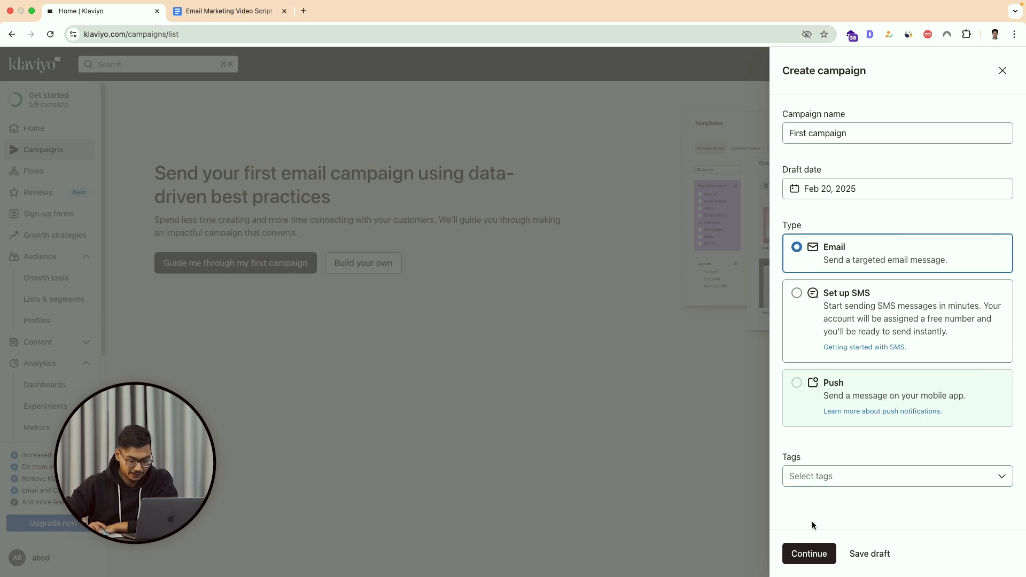
click(808, 553)
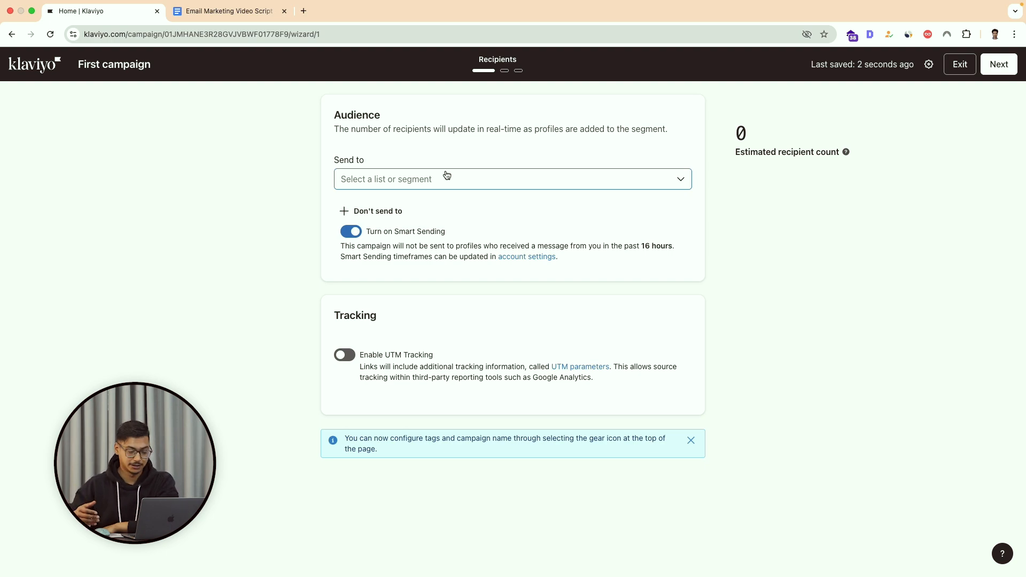
Set the campaign to send to Email List and proceed to the message stage.
click(681, 180)
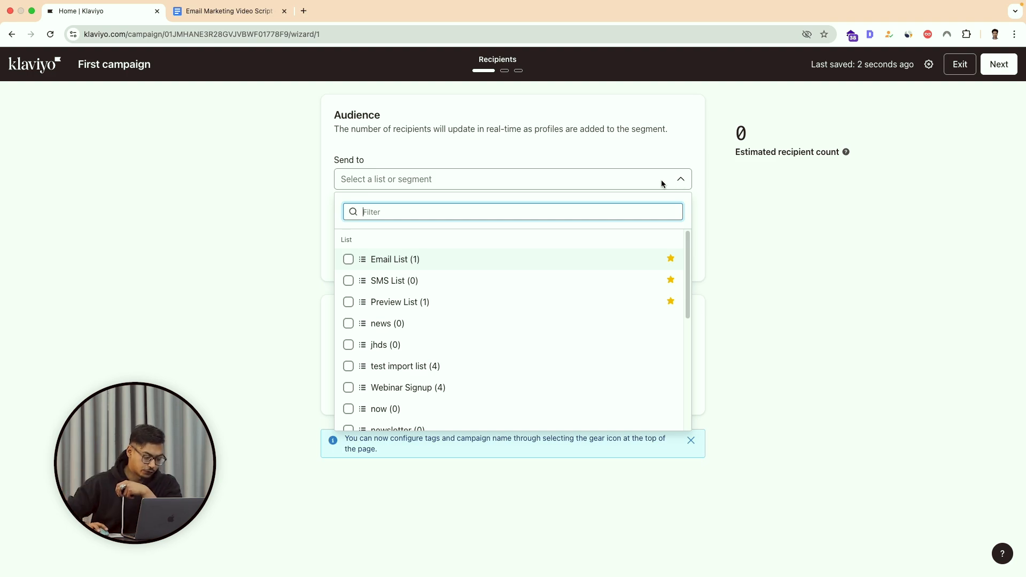
click(349, 261)
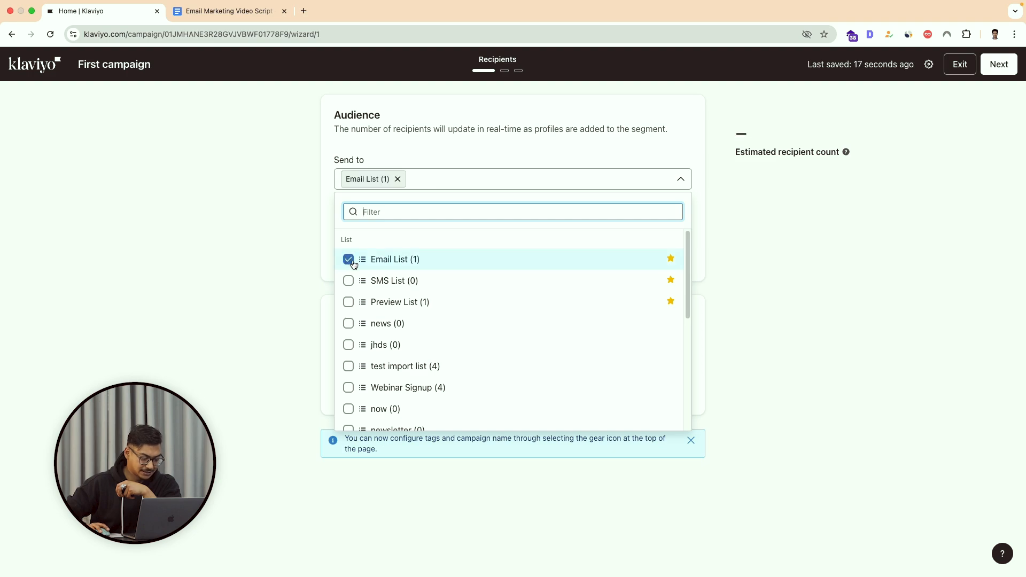
click(856, 264)
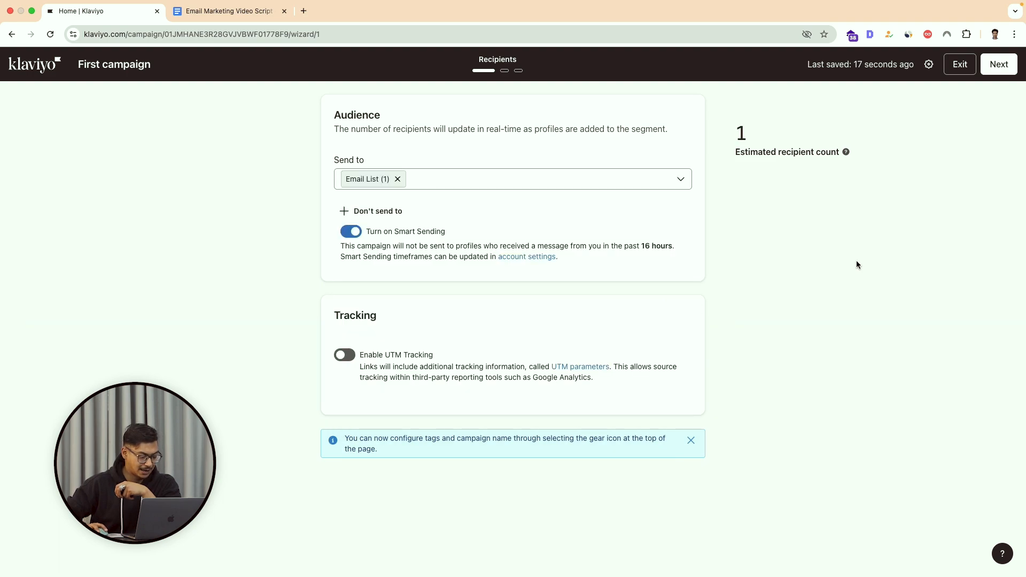
click(998, 65)
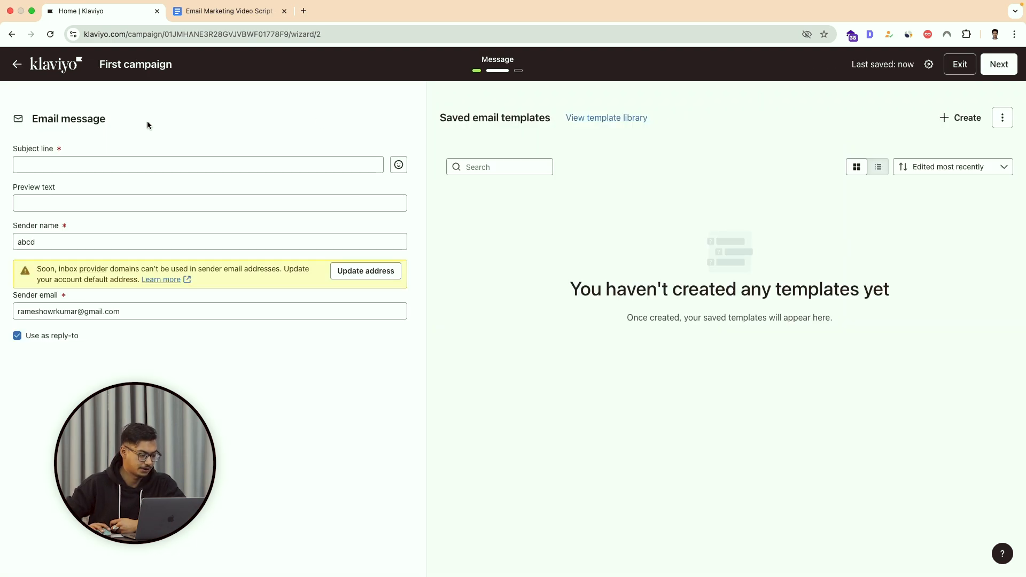
Copy "☀️ Summer Sale: Up to 50% Off – Shop Now!" from the Google Docs script into the campaign's subject line.
click(171, 201)
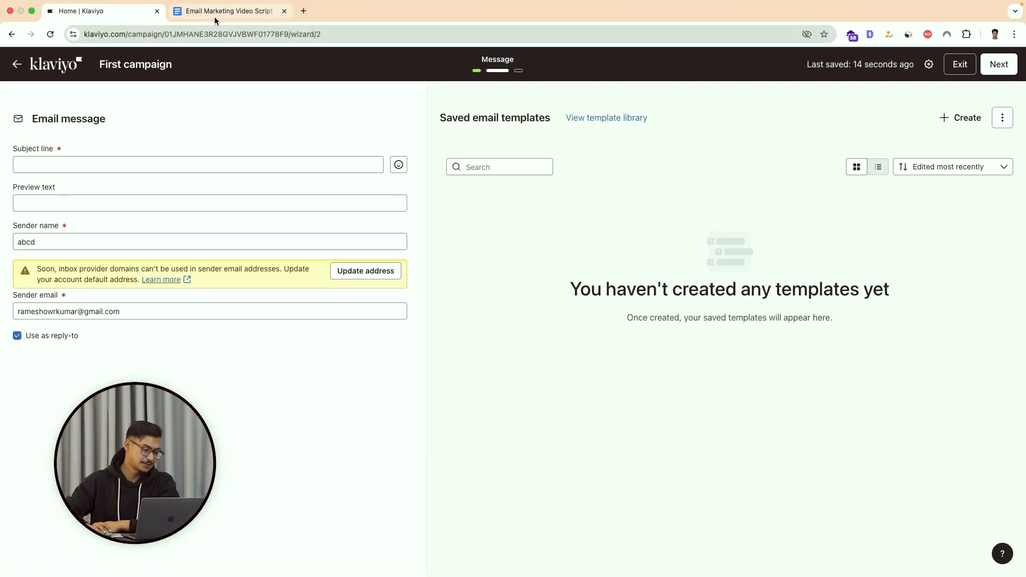
click(215, 16)
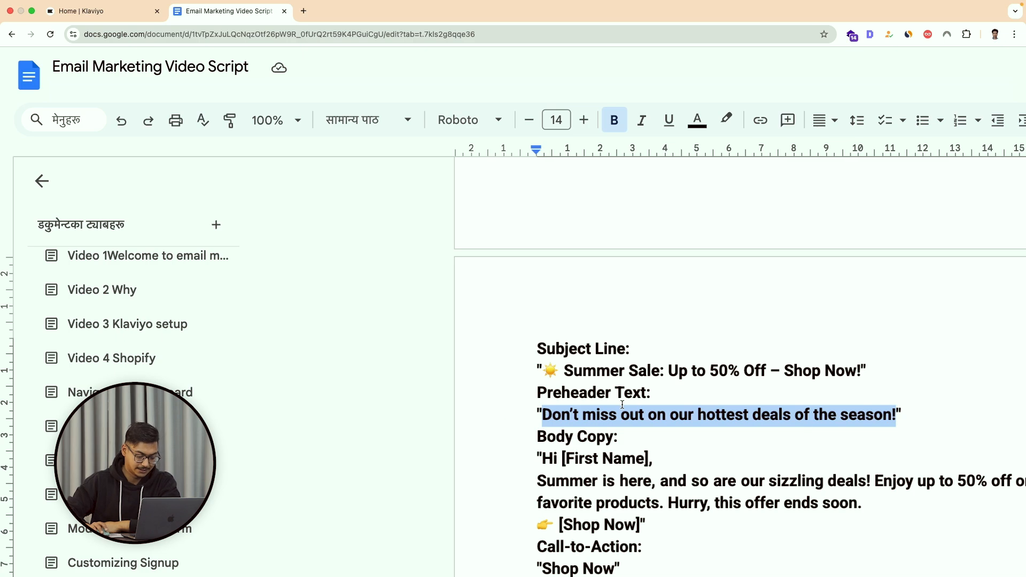
scroll(622, 405, down, 1)
scroll(621, 396, up, 3)
scroll(599, 347, down, 5)
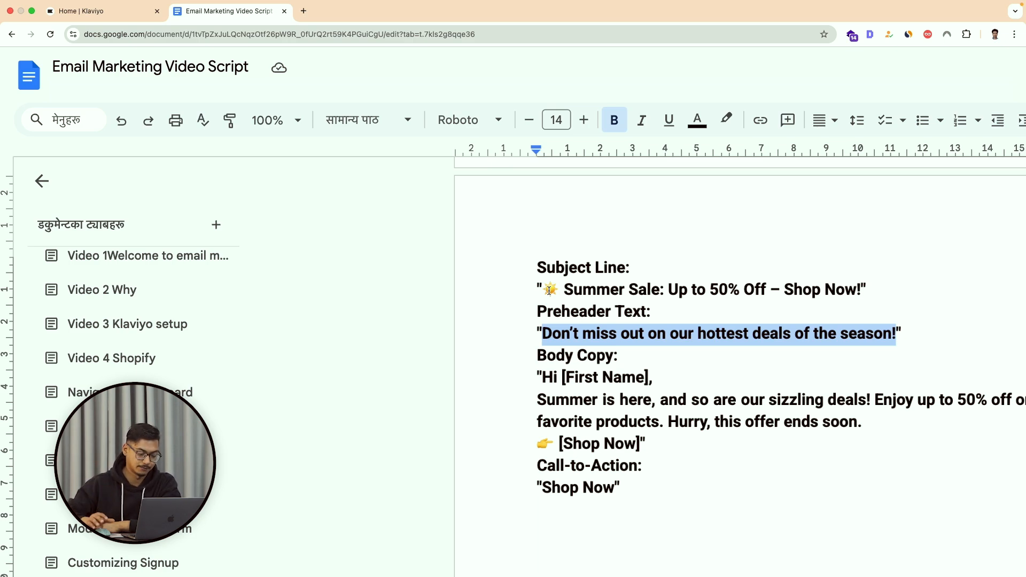
drag(543, 291, 860, 291)
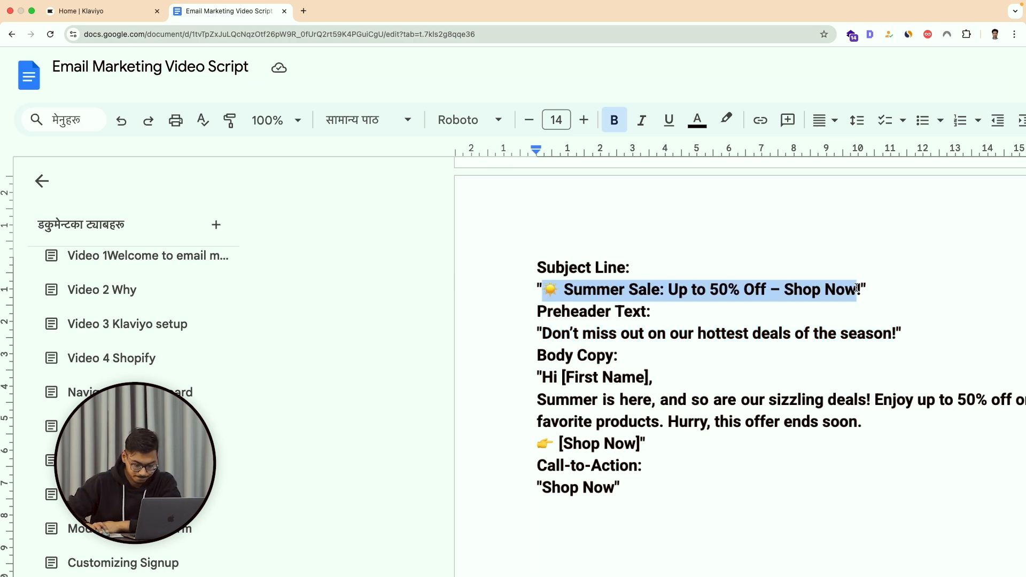
key(super+c)
click(98, 18)
click(198, 165)
key(super+v)
Copy the preheader "Don't miss out on our hottest deals of the season!" from the Google Docs script into the campaign's preview text.
click(197, 202)
click(229, 12)
drag(892, 335, 514, 338)
scroll(515, 338, down, 3)
drag(542, 181, 896, 181)
key(super+c)
click(102, 13)
click(122, 205)
key(super+v)
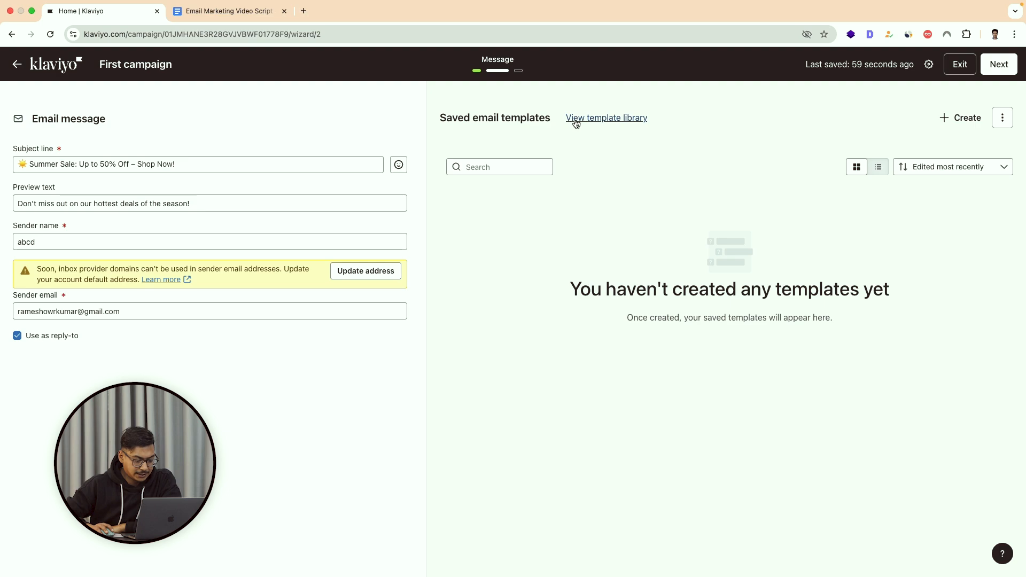
Look through the email template library, close it, and start creating a new email template.
click(608, 118)
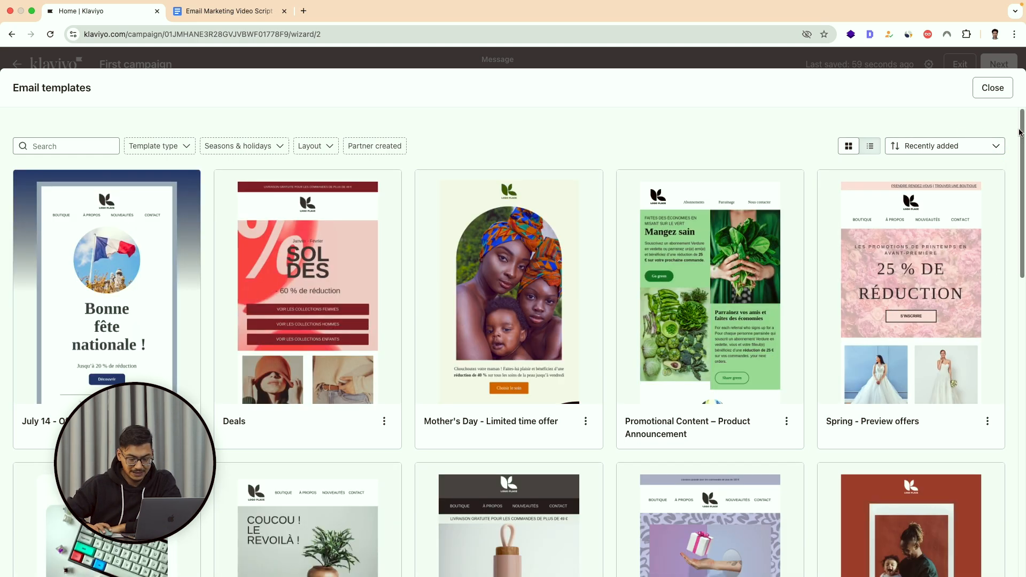
click(990, 92)
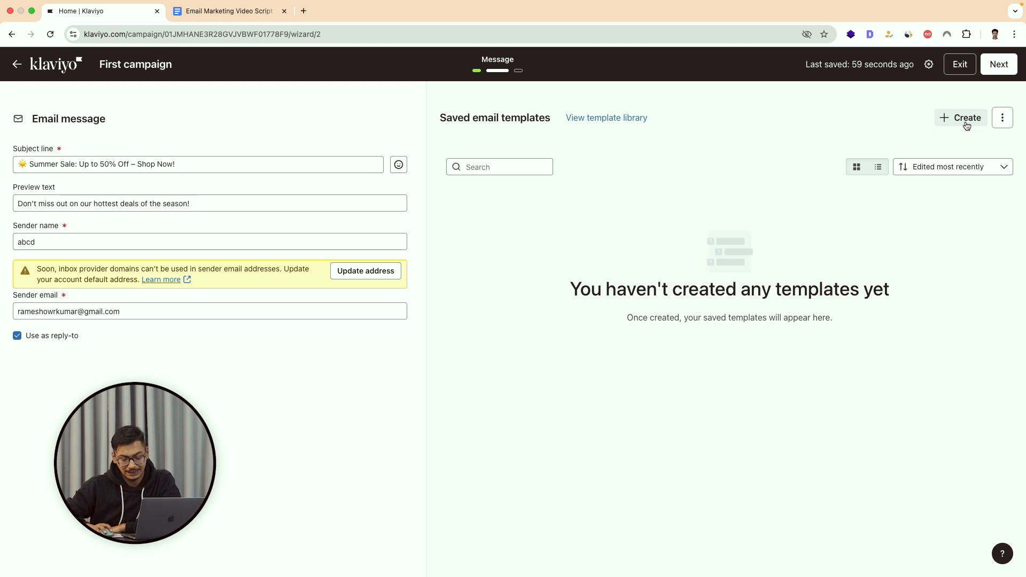
click(967, 122)
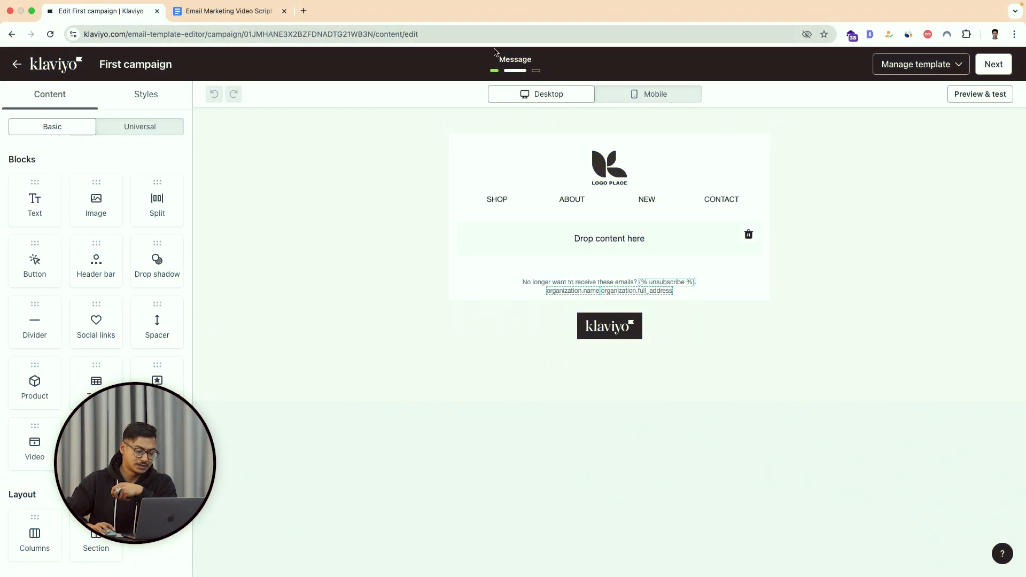
Check the email layout in mobile view and return to desktop view.
click(645, 94)
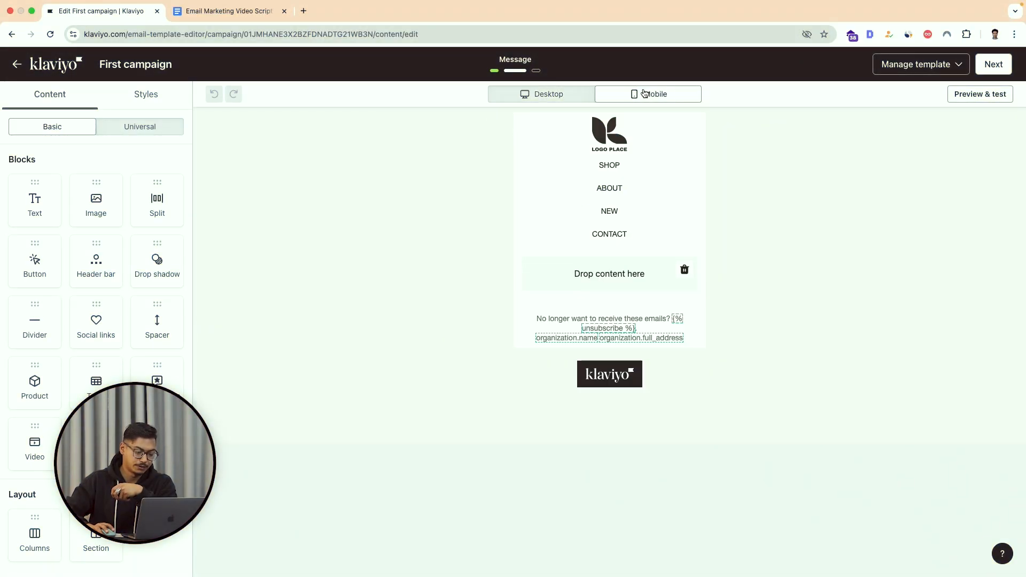
click(543, 98)
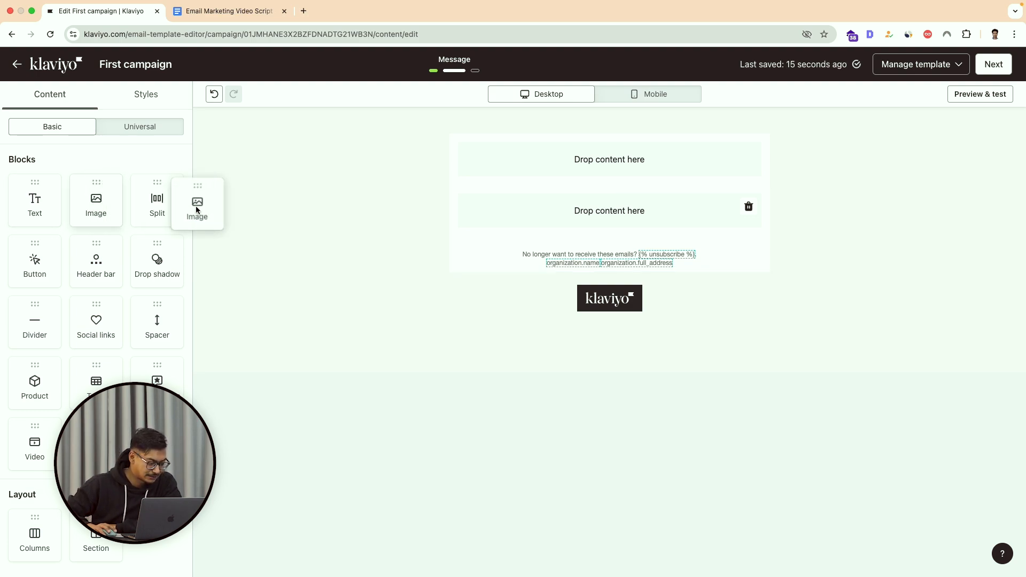
Add an image block to the email's empty top section and fill it with Slice 1 from the image library after previewing it.
drag(196, 207, 583, 165)
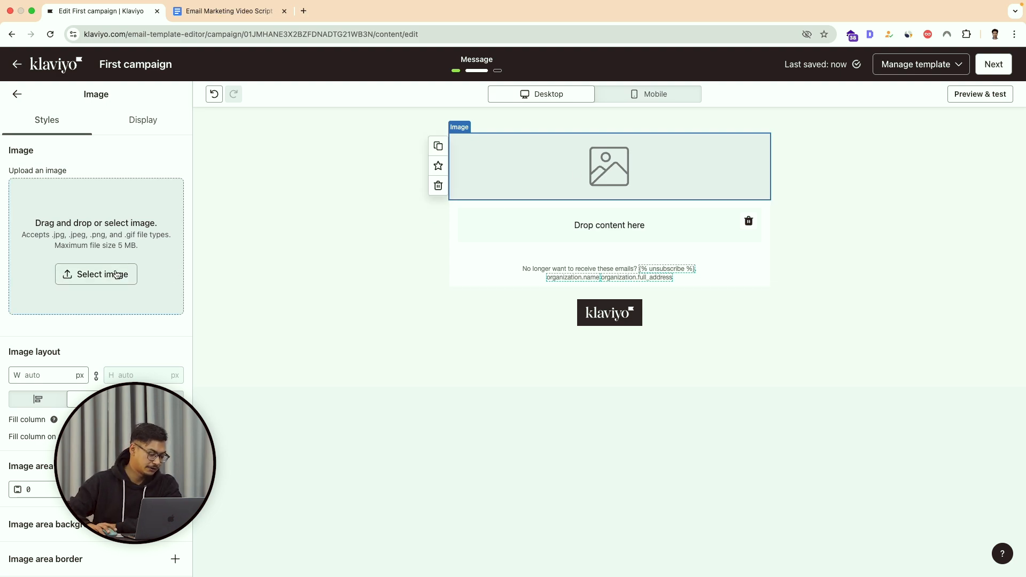
click(86, 282)
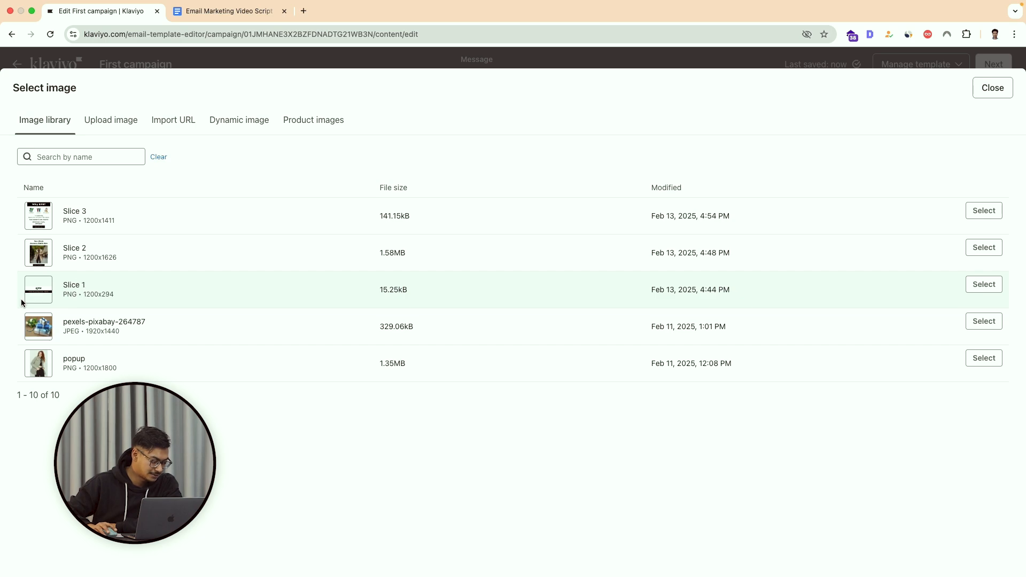
click(46, 289)
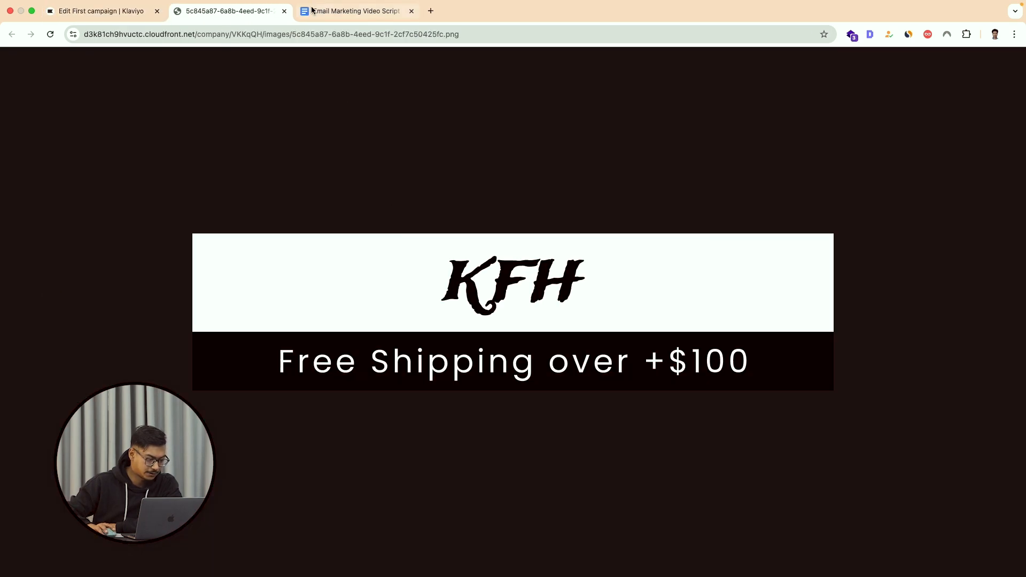
click(284, 10)
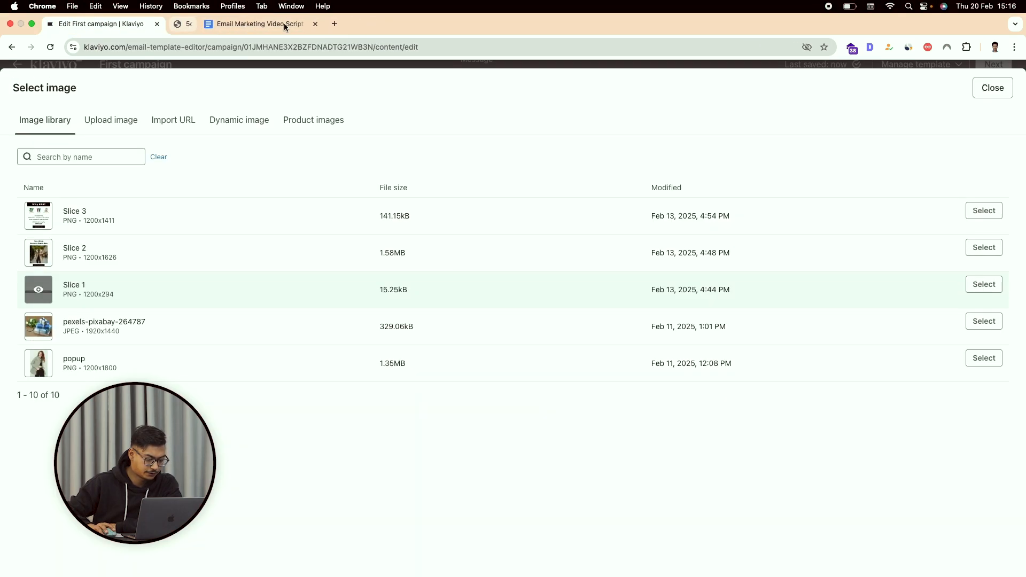
click(985, 285)
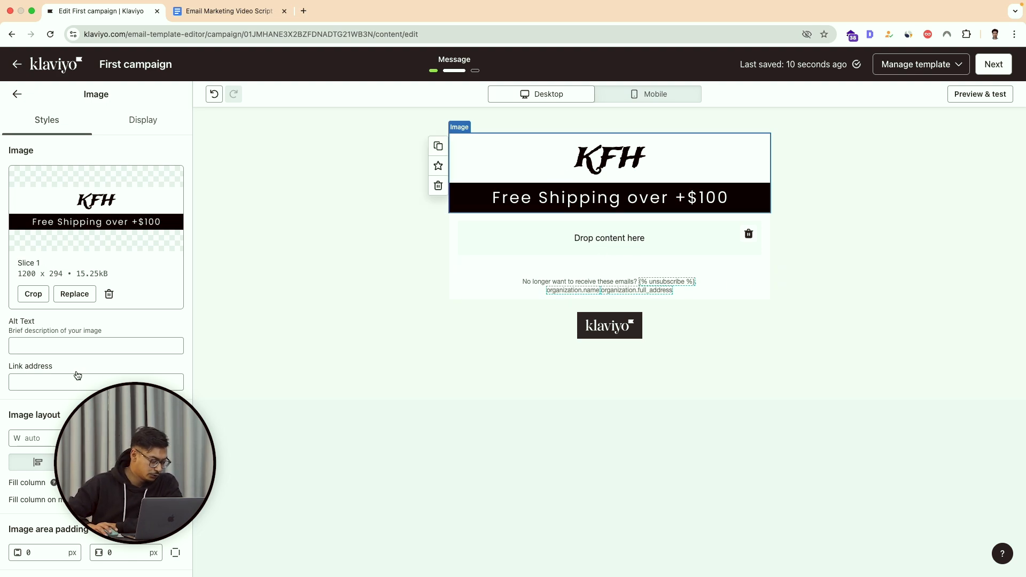
click(44, 380)
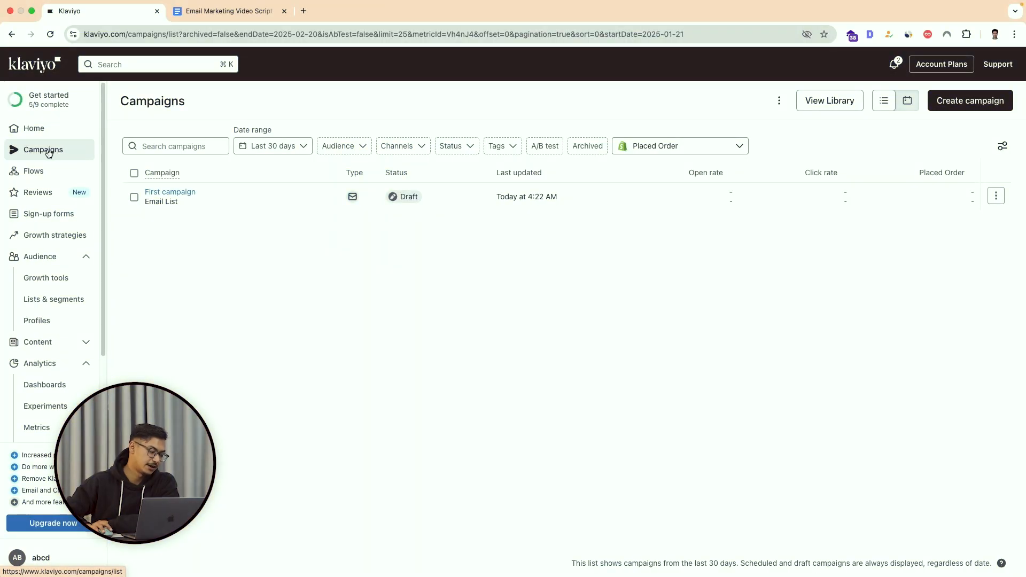
click(46, 367)
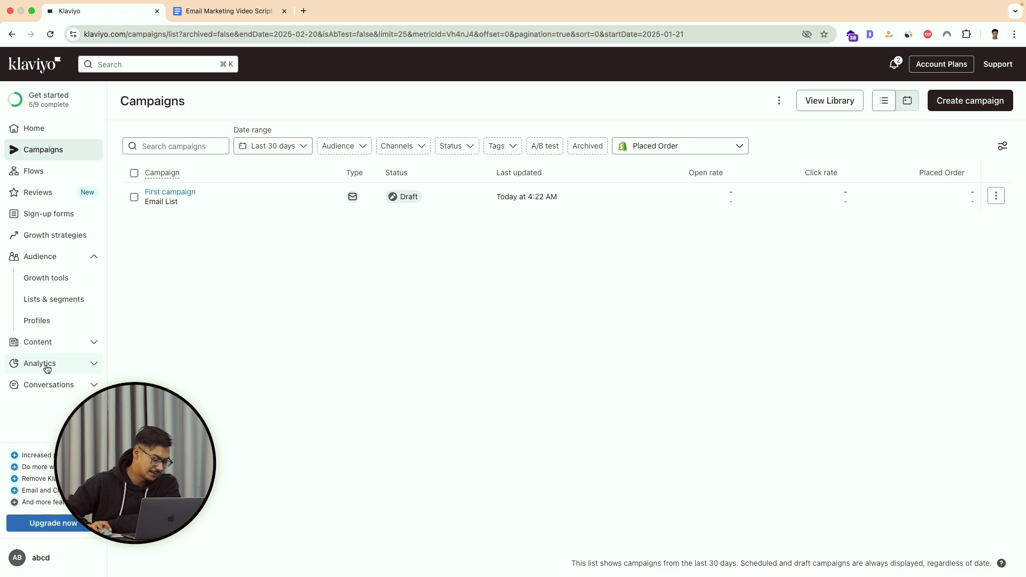
click(46, 367)
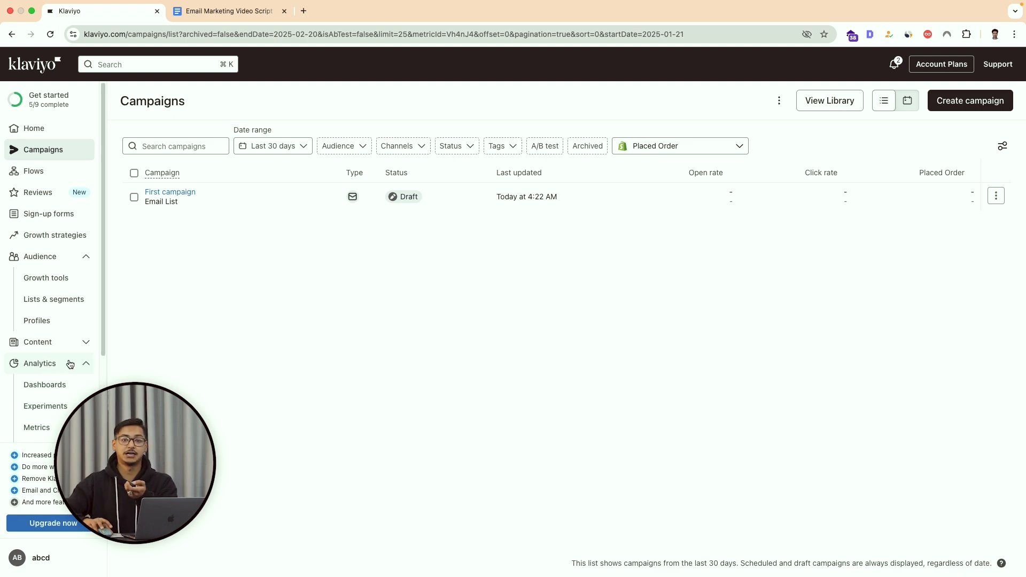